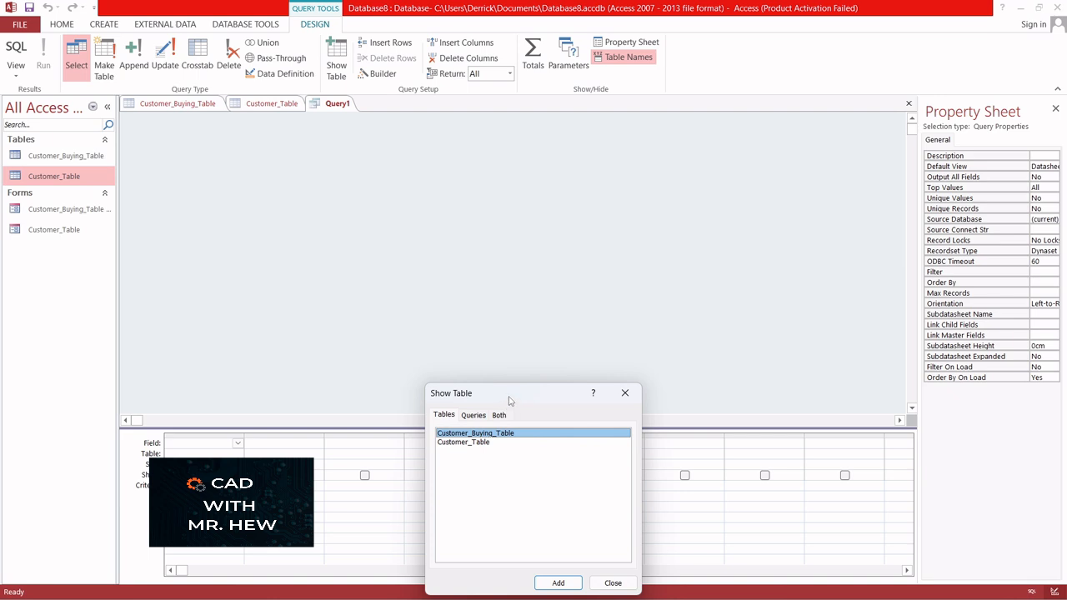
# Add Customer_Table to the new query design
pyautogui.moveTo(509, 400); pyautogui.dragTo(530, 188)
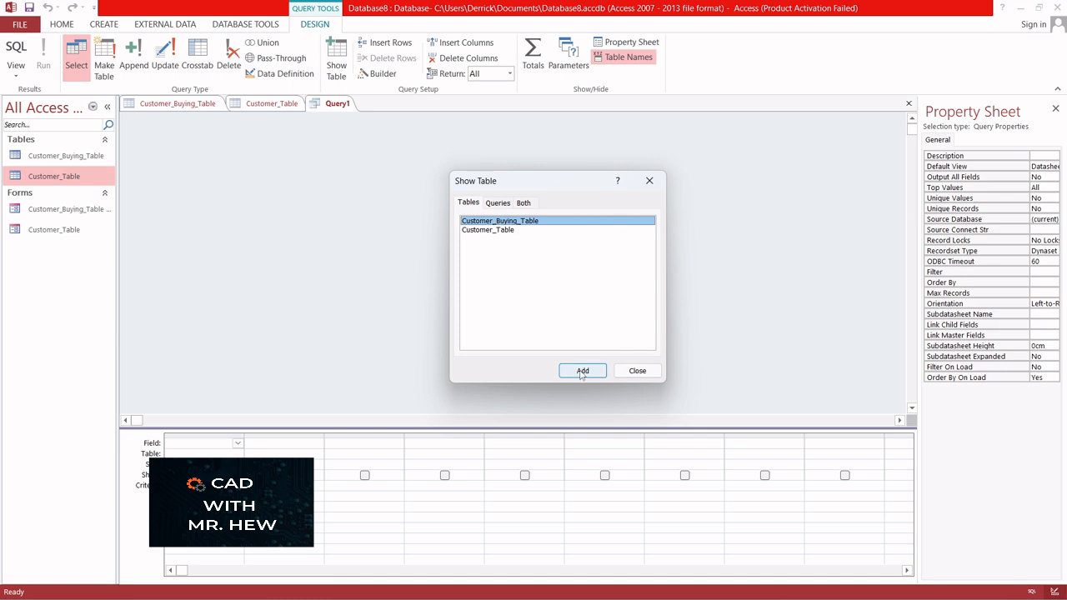
pyautogui.click(496, 230)
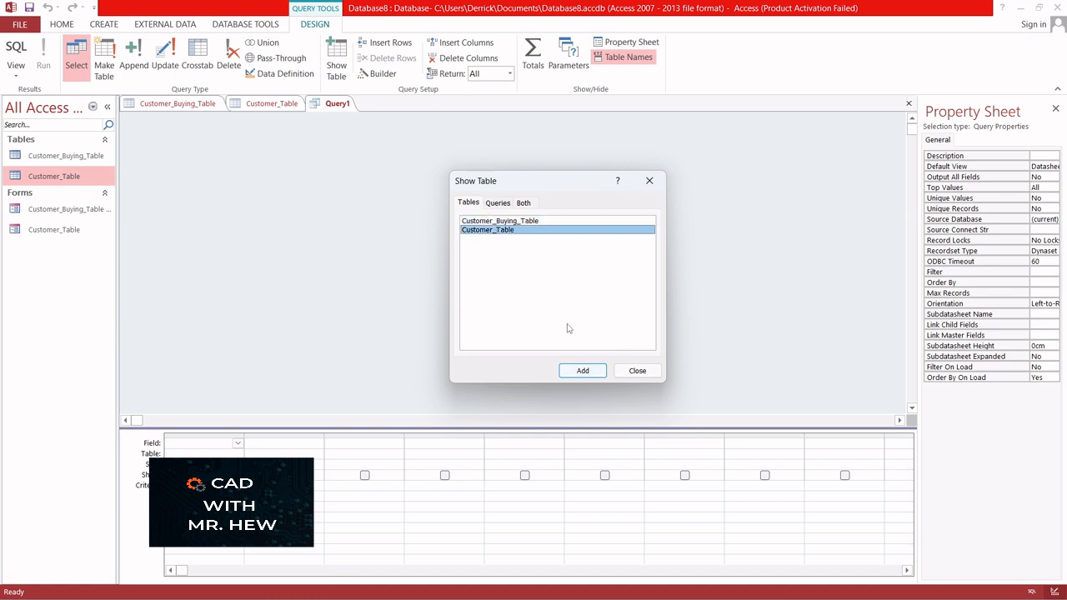
pyautogui.click(582, 369)
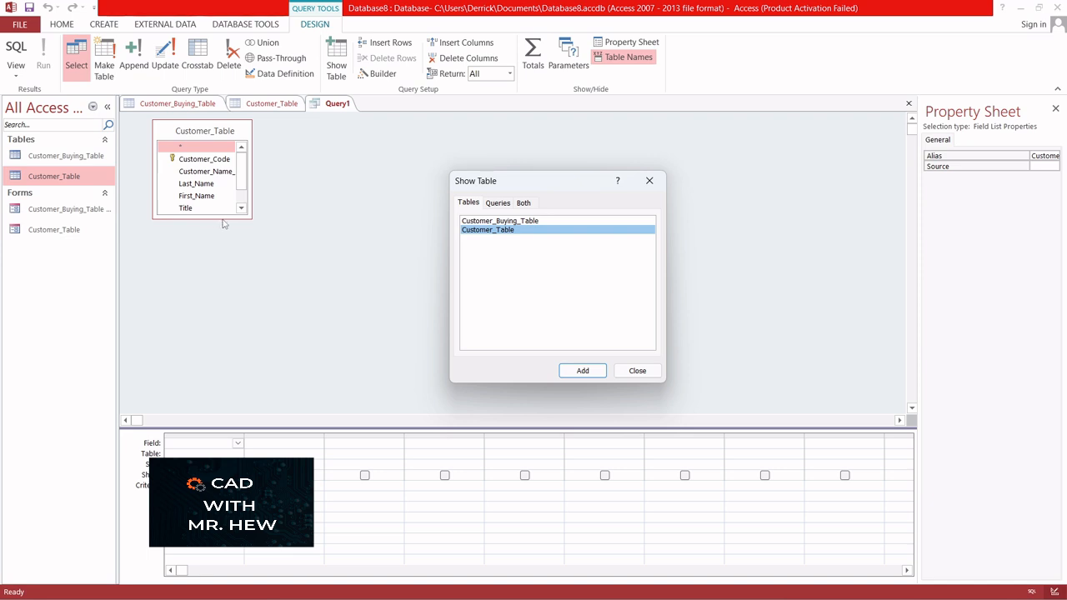
# Add Customer_Buying_Table to the query design and close the Show Table dialog
pyautogui.click(245, 187)
pyautogui.click(500, 221)
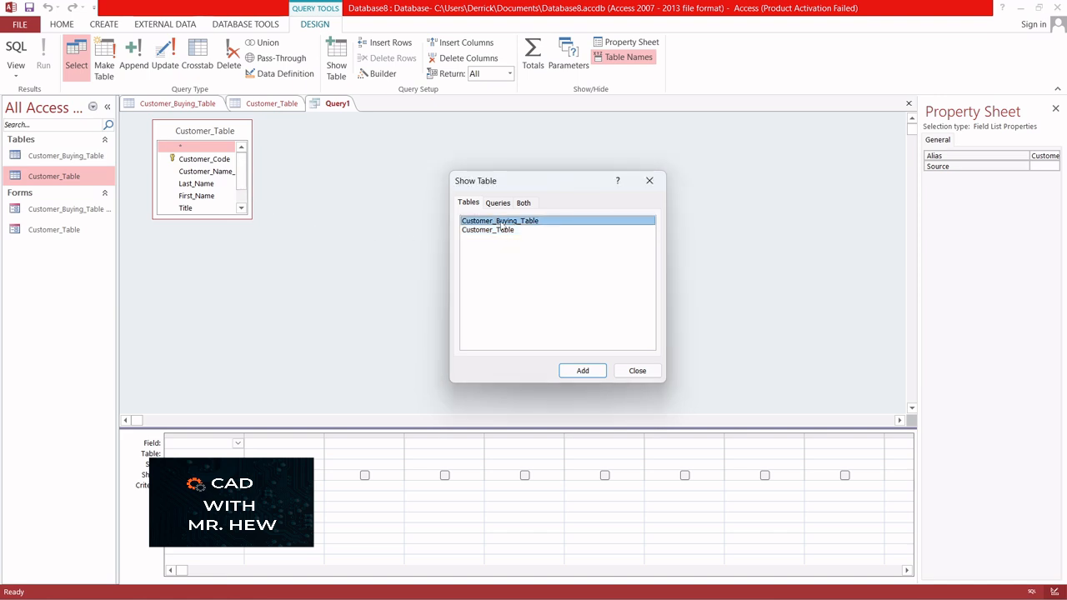
pyautogui.click(581, 372)
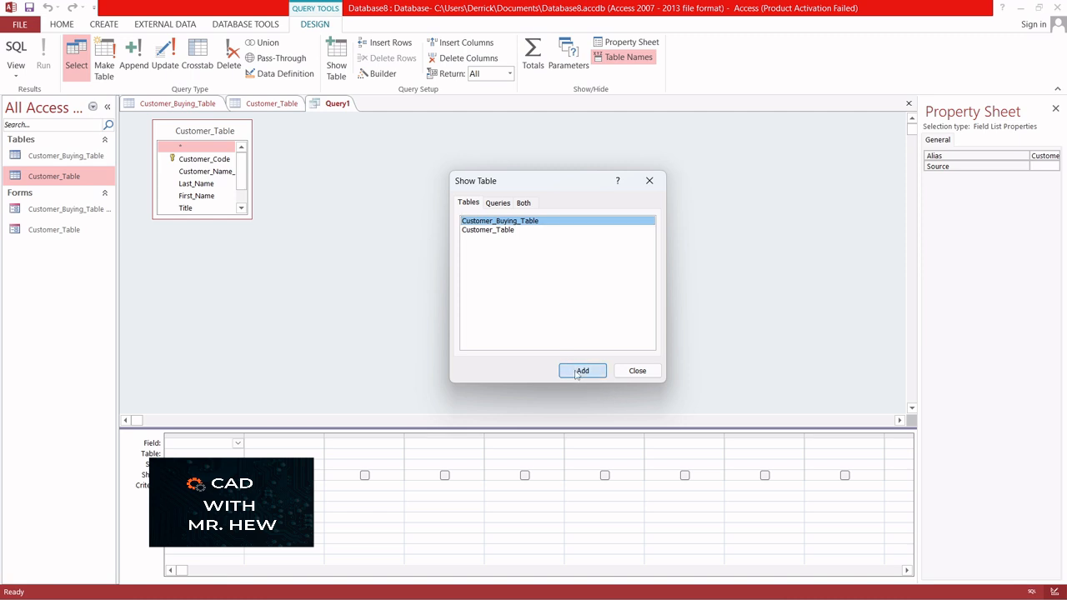
pyautogui.click(638, 371)
# Rearrange and enlarge both table field lists so all their fields are visible
pyautogui.moveTo(329, 131); pyautogui.dragTo(413, 138)
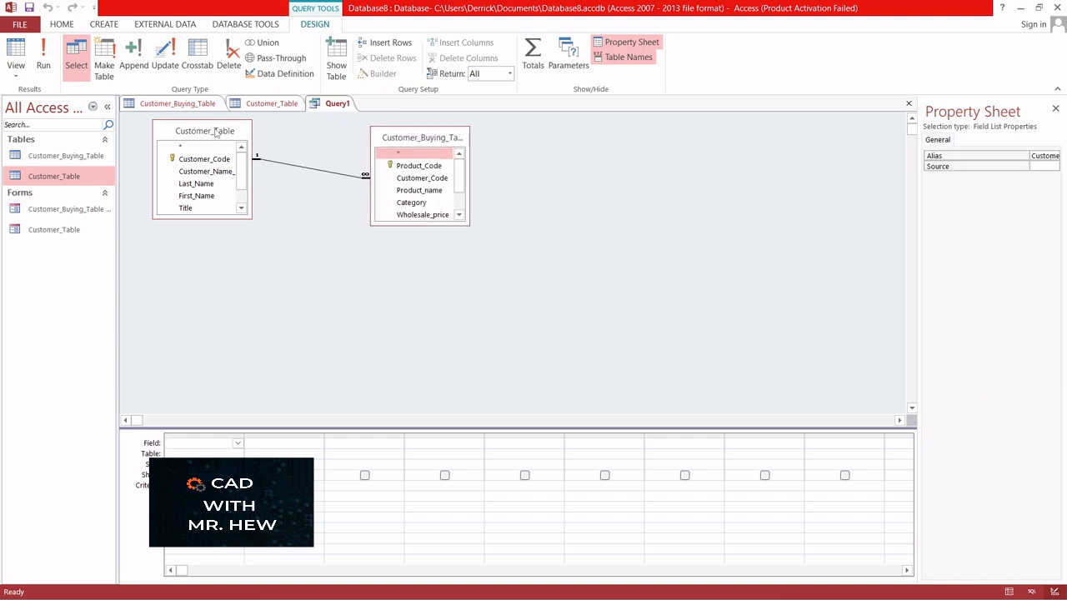
pyautogui.moveTo(216, 134); pyautogui.dragTo(255, 129)
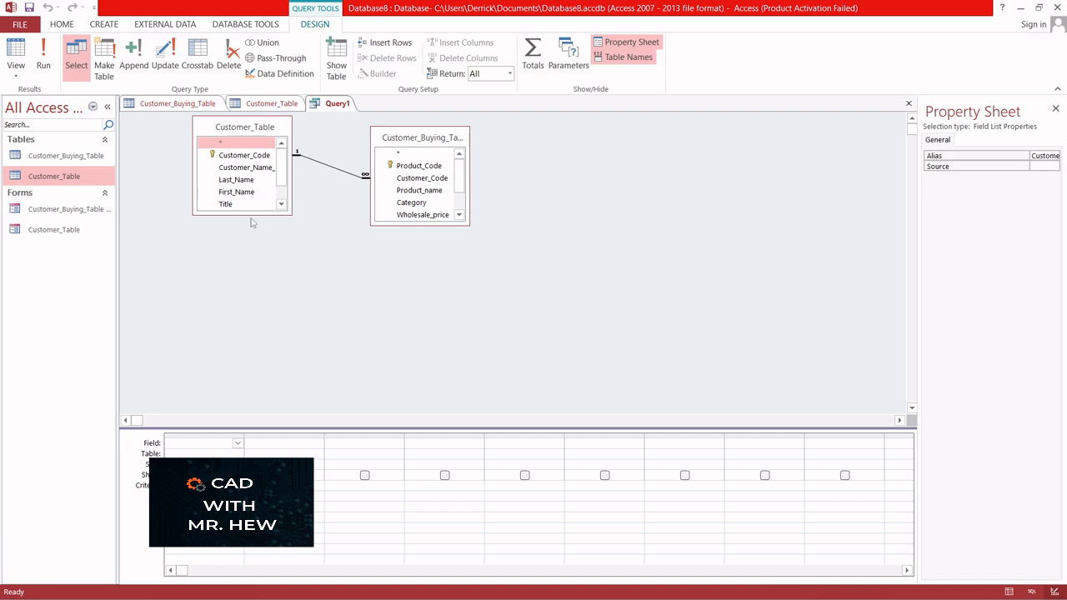
pyautogui.moveTo(249, 215); pyautogui.dragTo(250, 263)
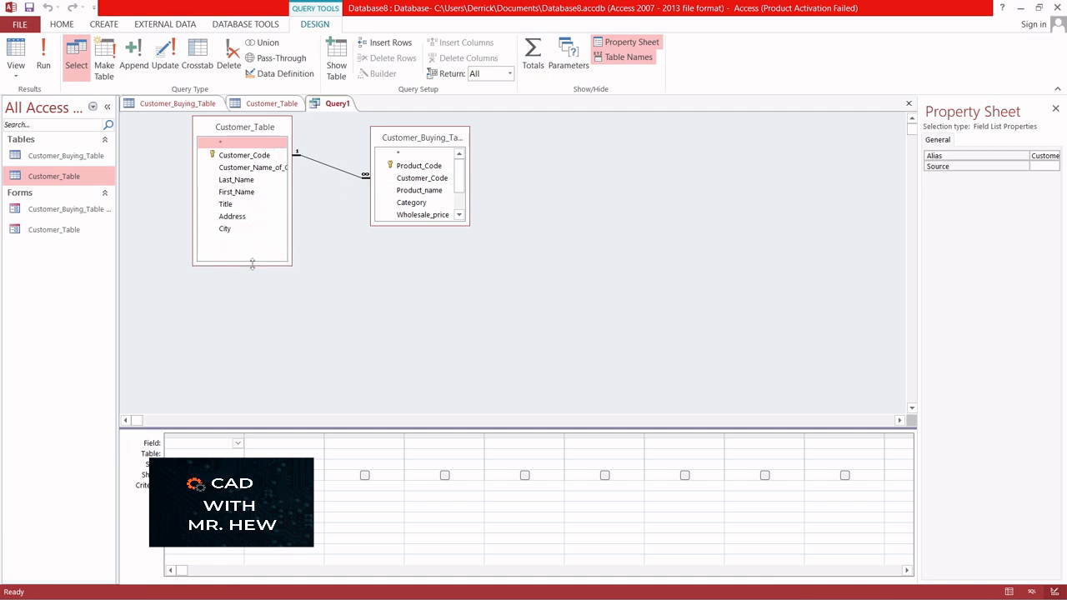
pyautogui.moveTo(292, 201); pyautogui.dragTo(330, 200)
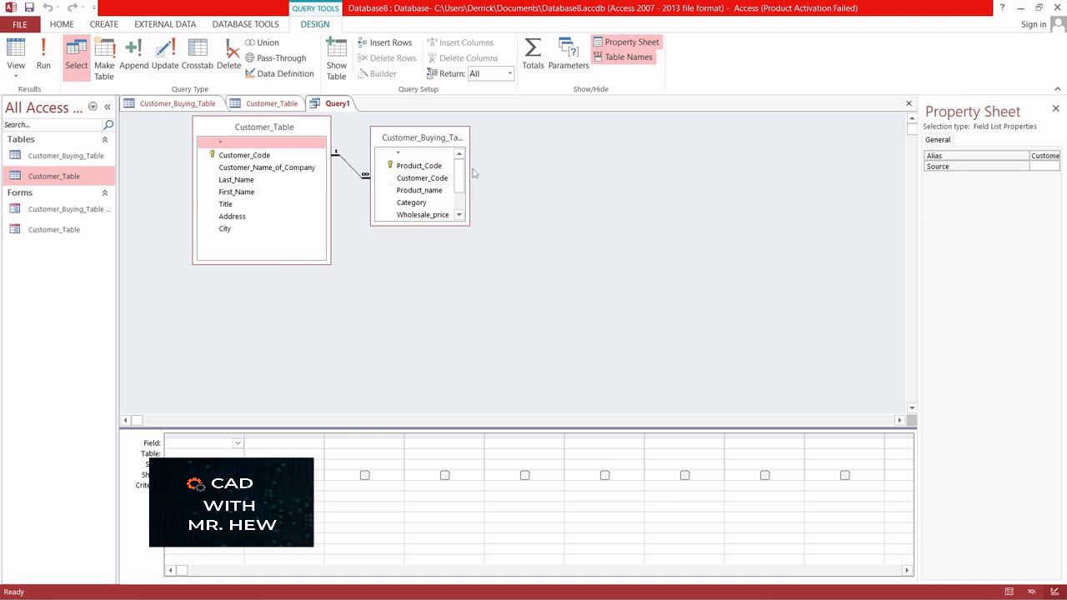
pyautogui.moveTo(471, 170); pyautogui.dragTo(485, 171)
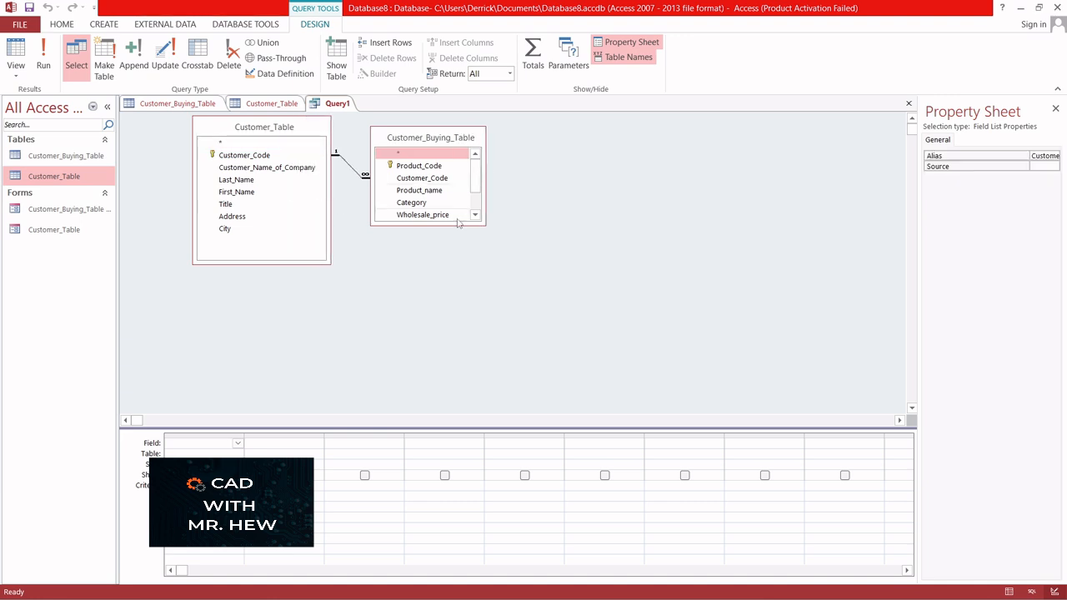
pyautogui.moveTo(457, 225); pyautogui.dragTo(449, 283)
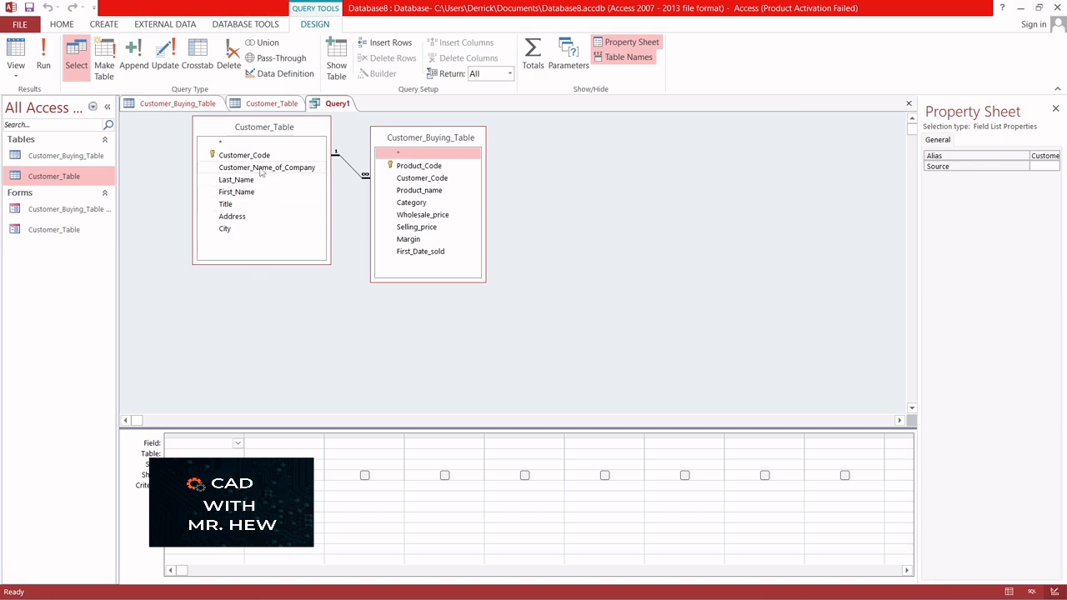
# Add Customer_Name_of_Company, Last_Name, First_Name and Title from Customer_Table to the design grid, widening the first column to fit
pyautogui.moveTo(260, 170); pyautogui.dragTo(225, 446)
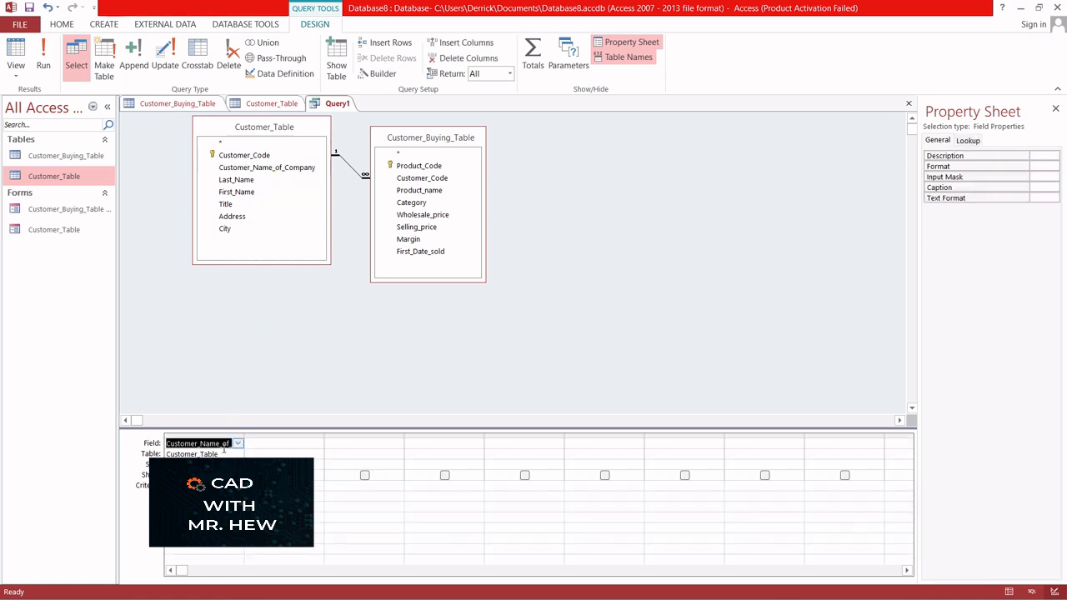
pyautogui.click(248, 183)
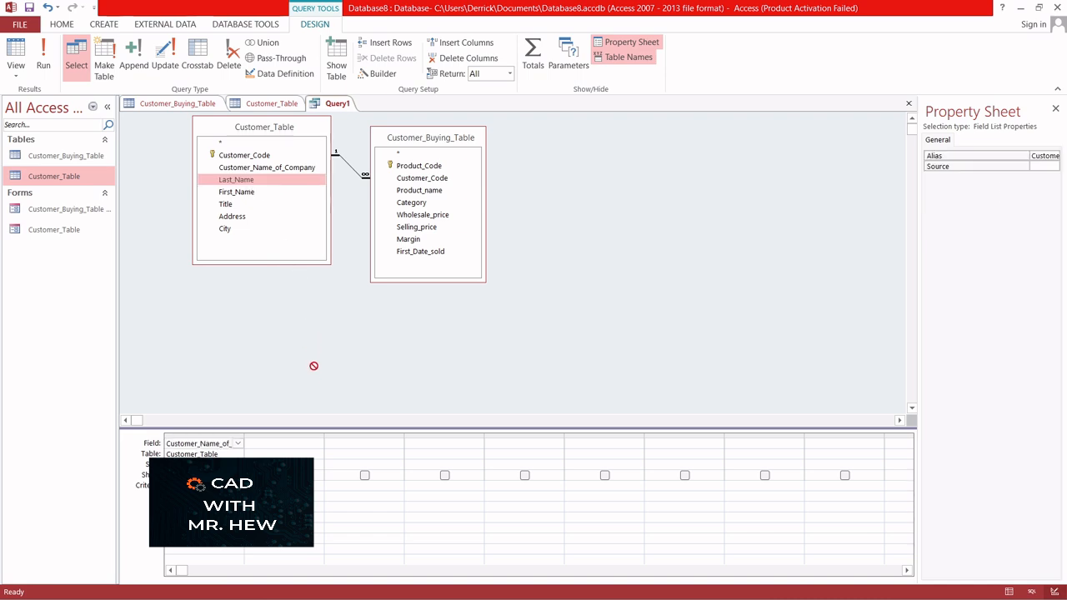
pyautogui.moveTo(284, 448); pyautogui.dragTo(284, 446)
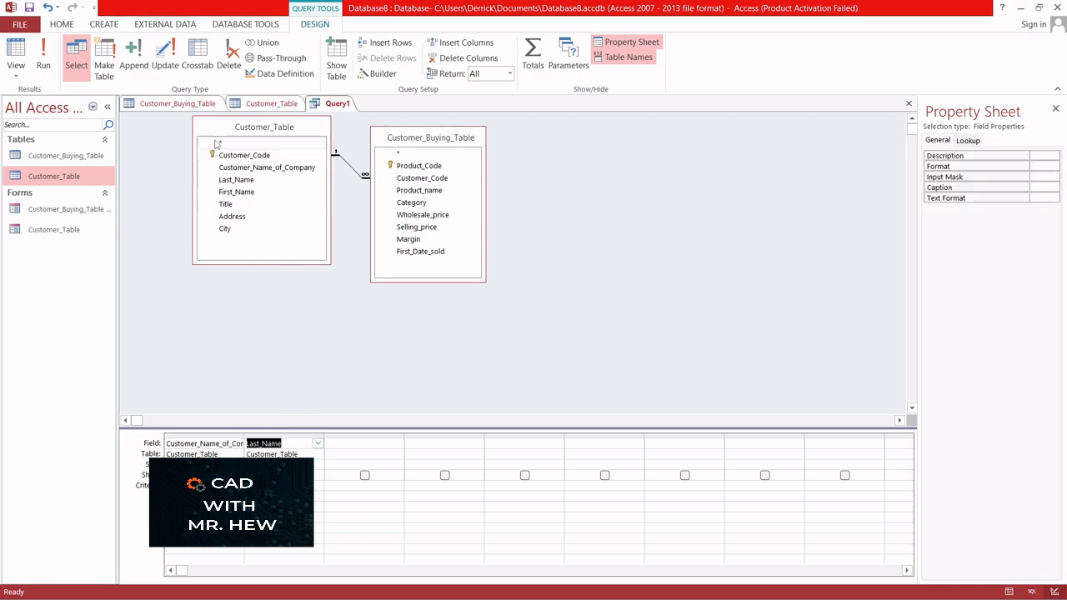
pyautogui.moveTo(238, 196); pyautogui.dragTo(346, 450)
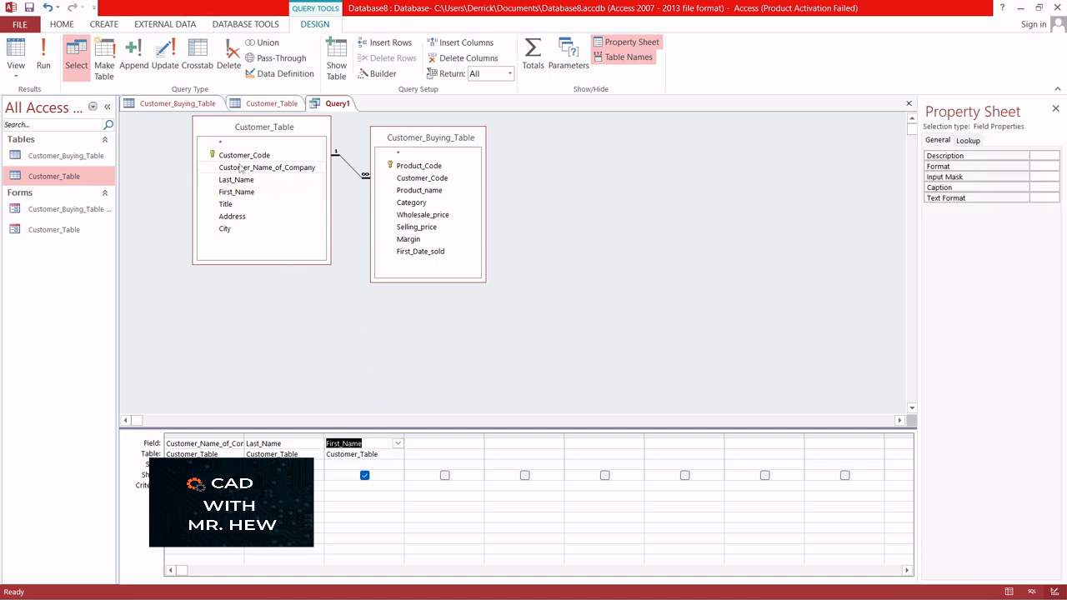
pyautogui.click(227, 207)
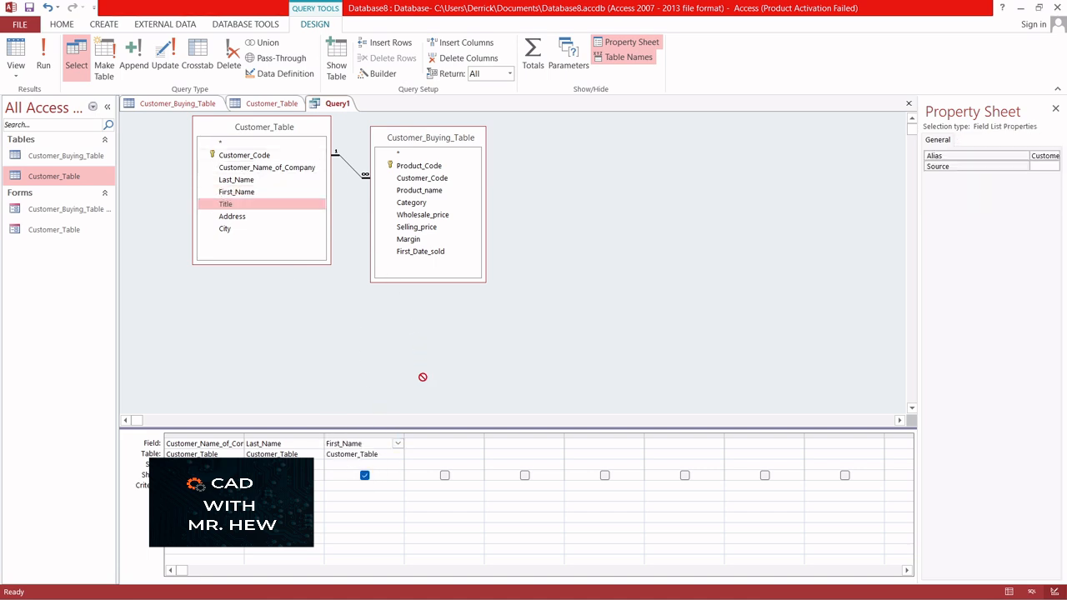
pyautogui.moveTo(425, 450); pyautogui.dragTo(425, 449)
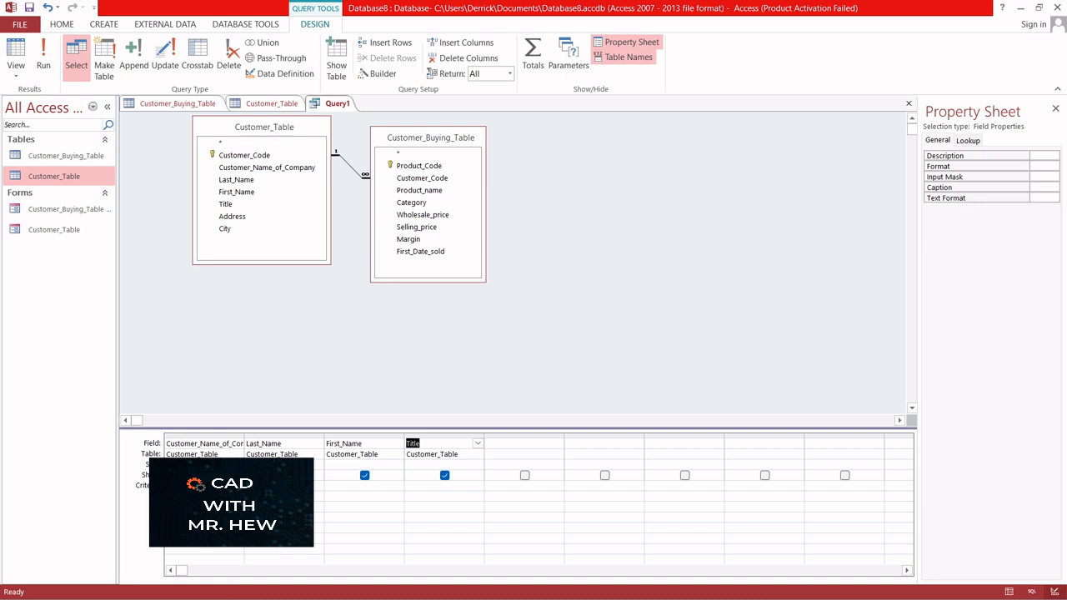
pyautogui.doubleClick(243, 434)
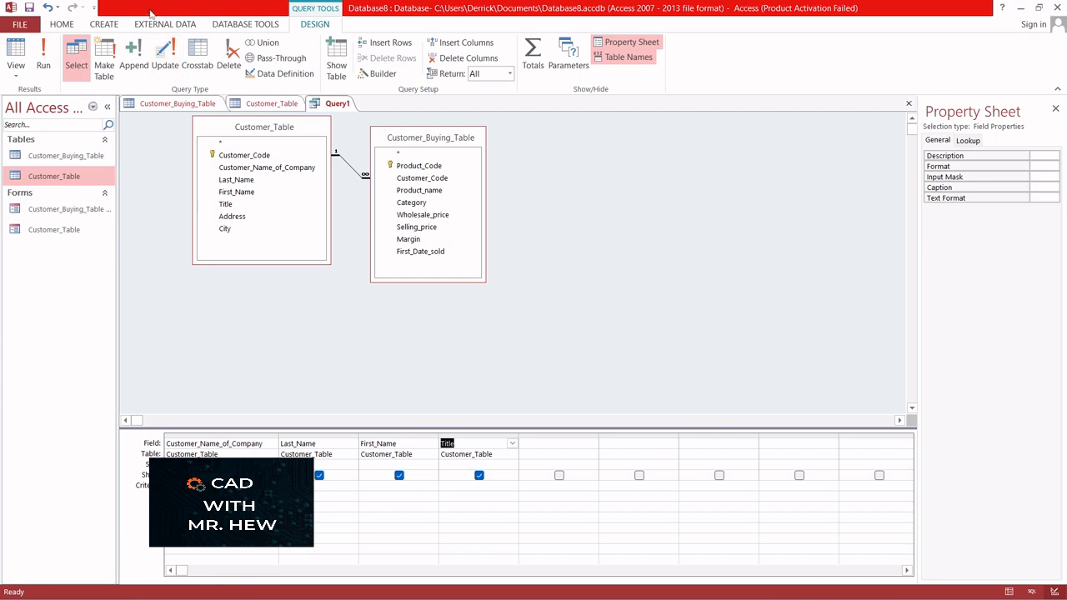
# Add Product_name, Category and Selling_price from Customer_Buying_Table to the design grid
pyautogui.click(241, 131)
pyautogui.moveTo(241, 131); pyautogui.dragTo(236, 167)
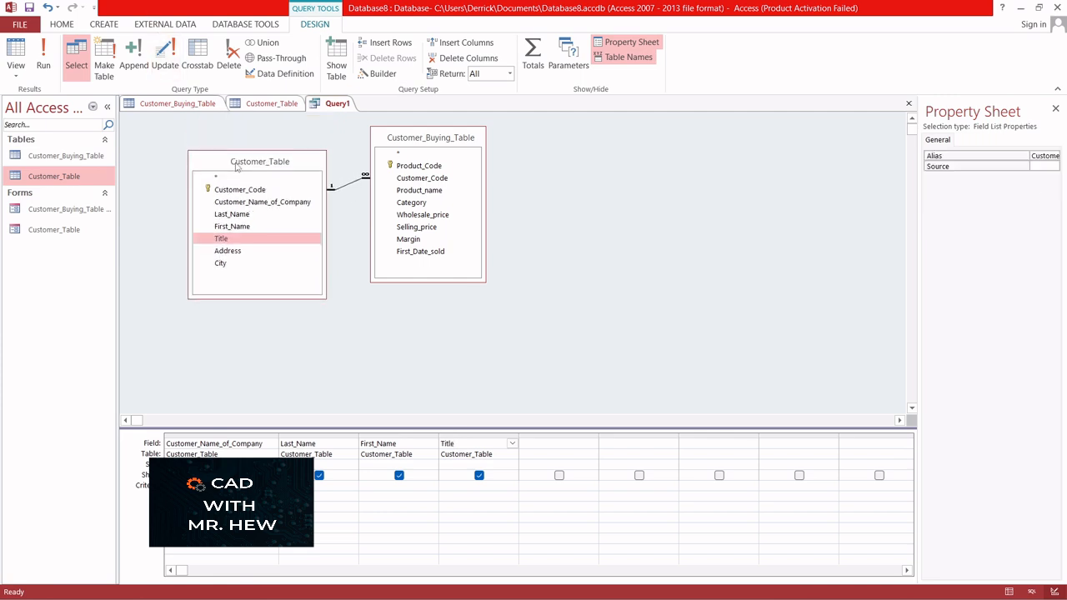
pyautogui.click(428, 138)
pyautogui.moveTo(449, 138); pyautogui.dragTo(501, 168)
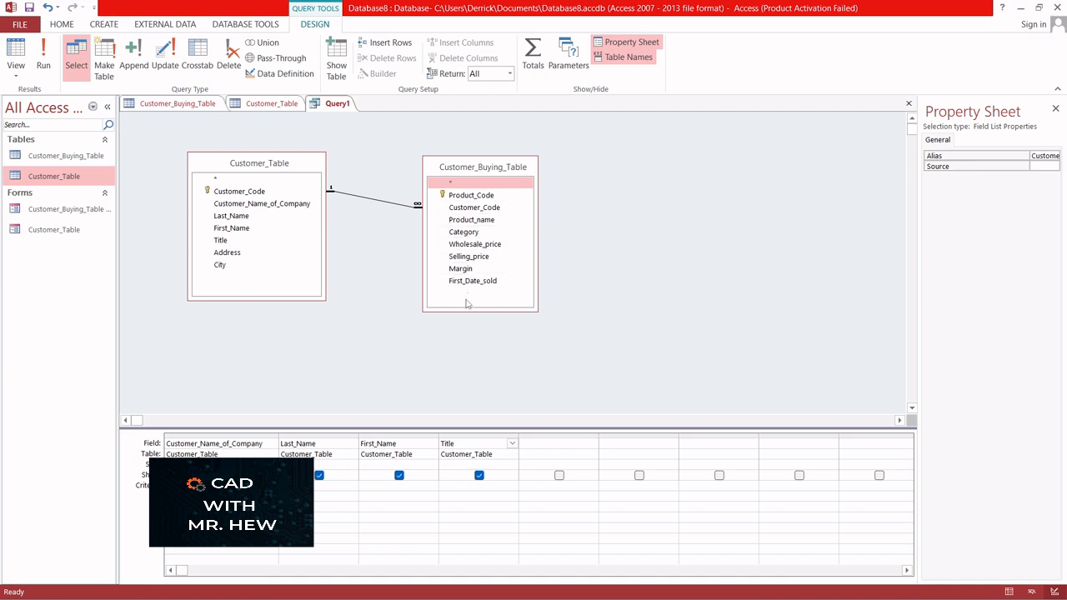
pyautogui.click(485, 221)
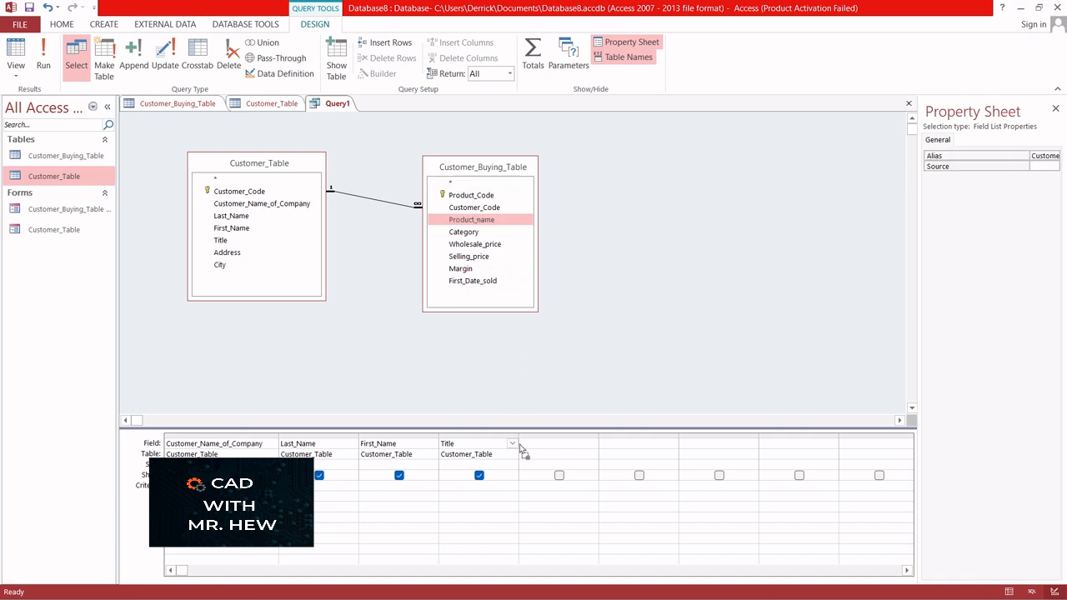
pyautogui.moveTo(520, 448); pyautogui.dragTo(522, 446)
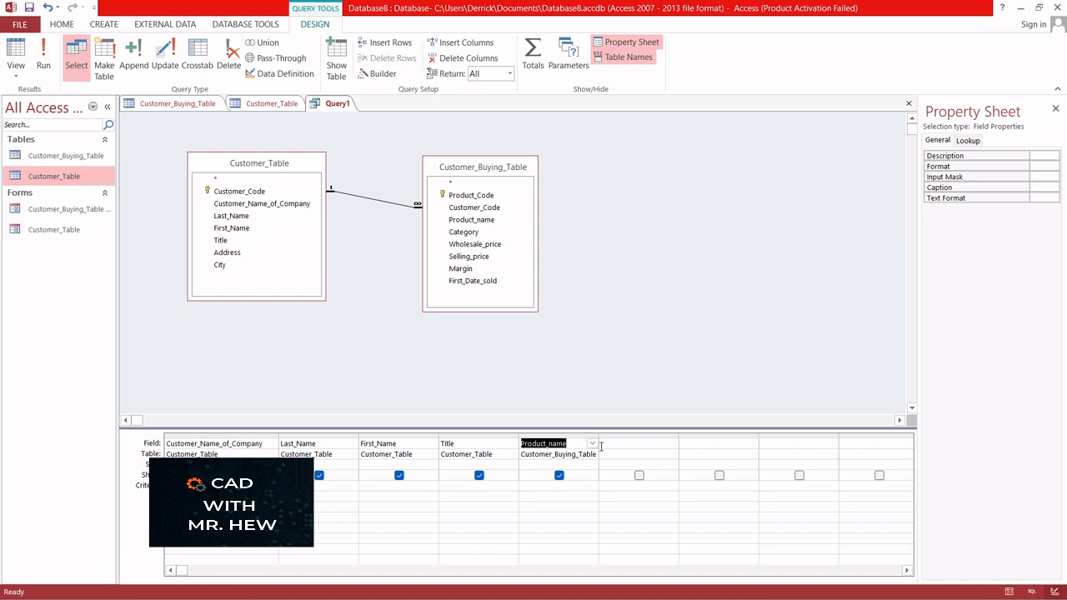
pyautogui.click(472, 236)
pyautogui.moveTo(464, 232); pyautogui.dragTo(625, 443)
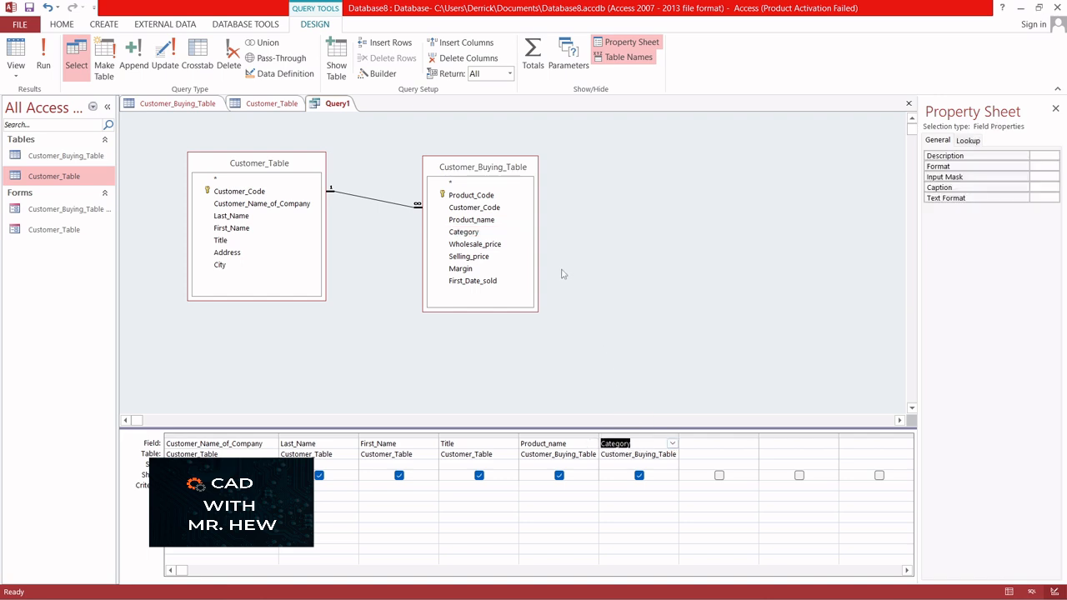
pyautogui.click(469, 257)
pyautogui.moveTo(472, 263); pyautogui.dragTo(700, 448)
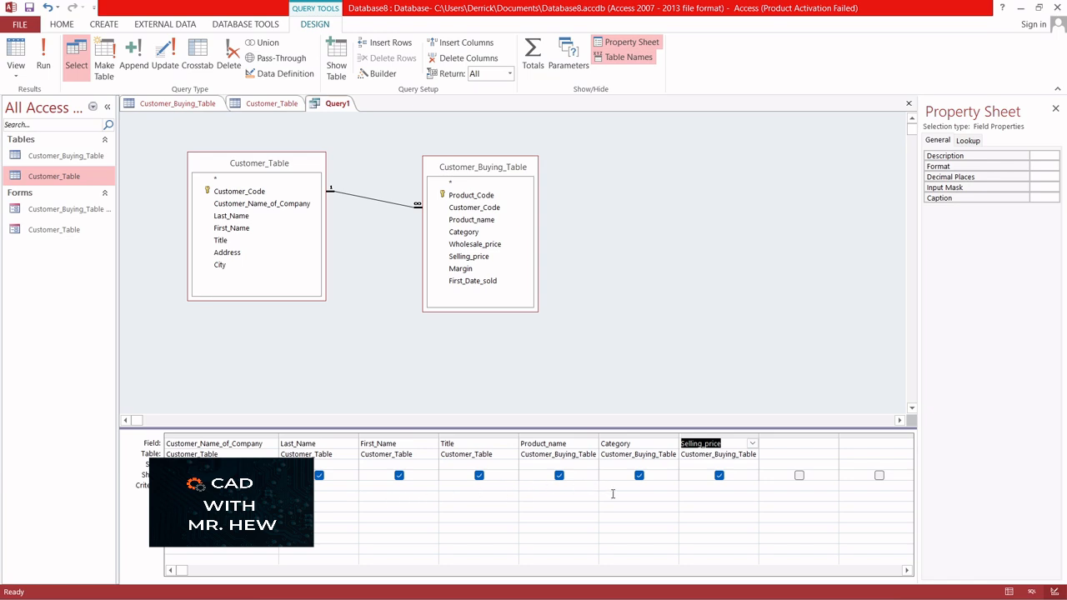
# Set the Category criterion to "F" and run the query
pyautogui.click(612, 488)
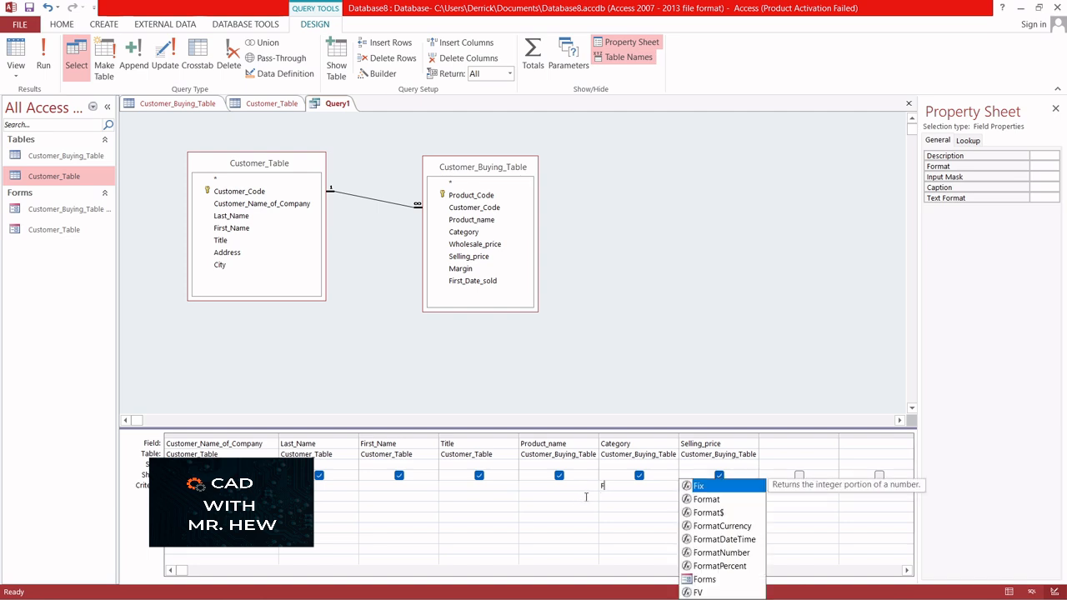
pyautogui.click(617, 498)
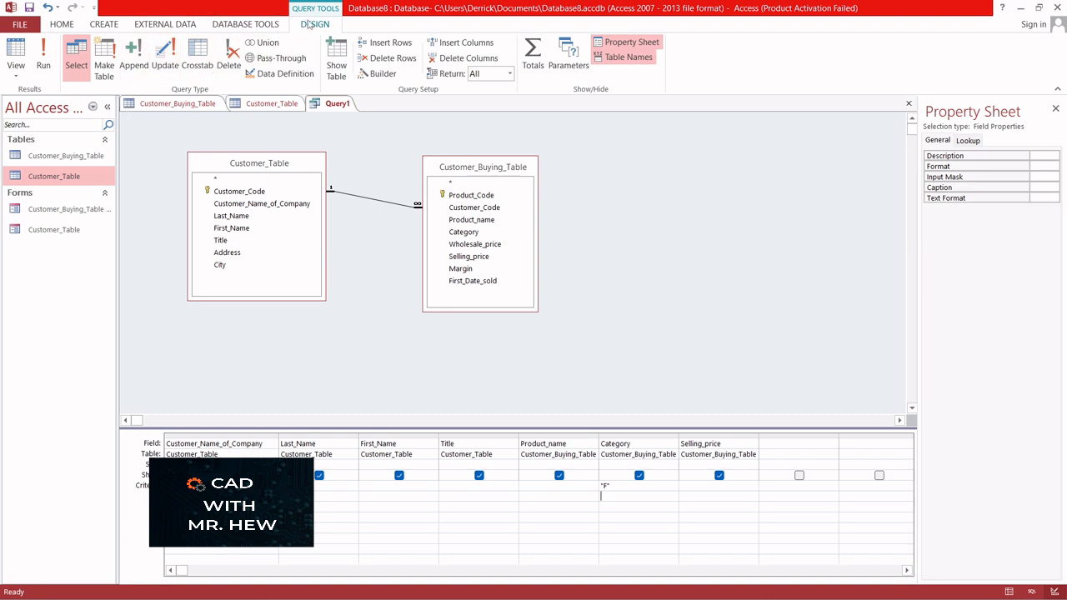
pyautogui.click(43, 58)
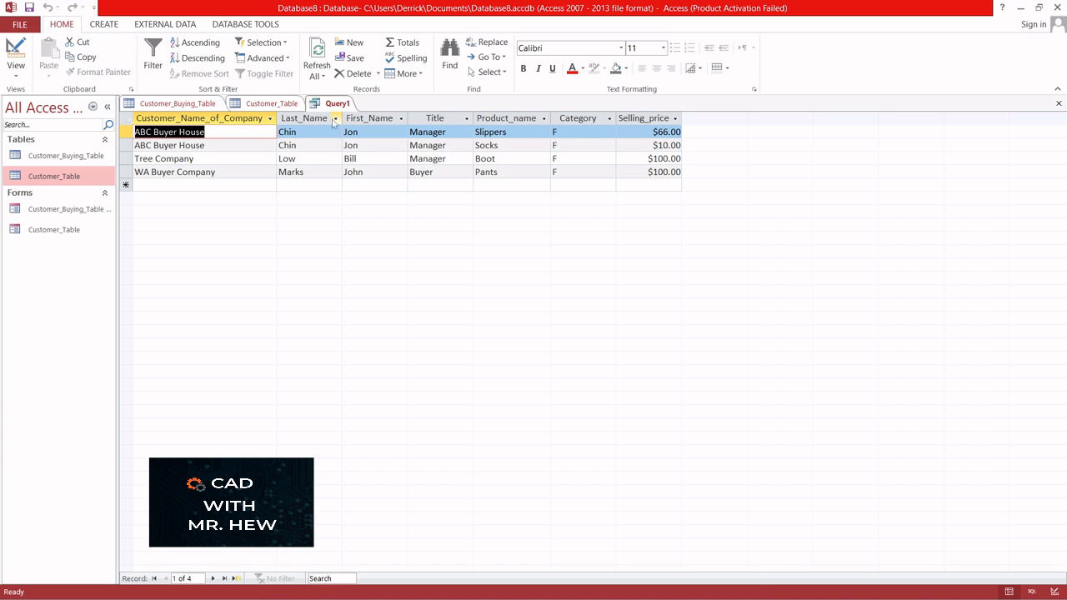
# Start a new query design and add Customer_Buying_Table and Customer_Table to it
pyautogui.click(104, 25)
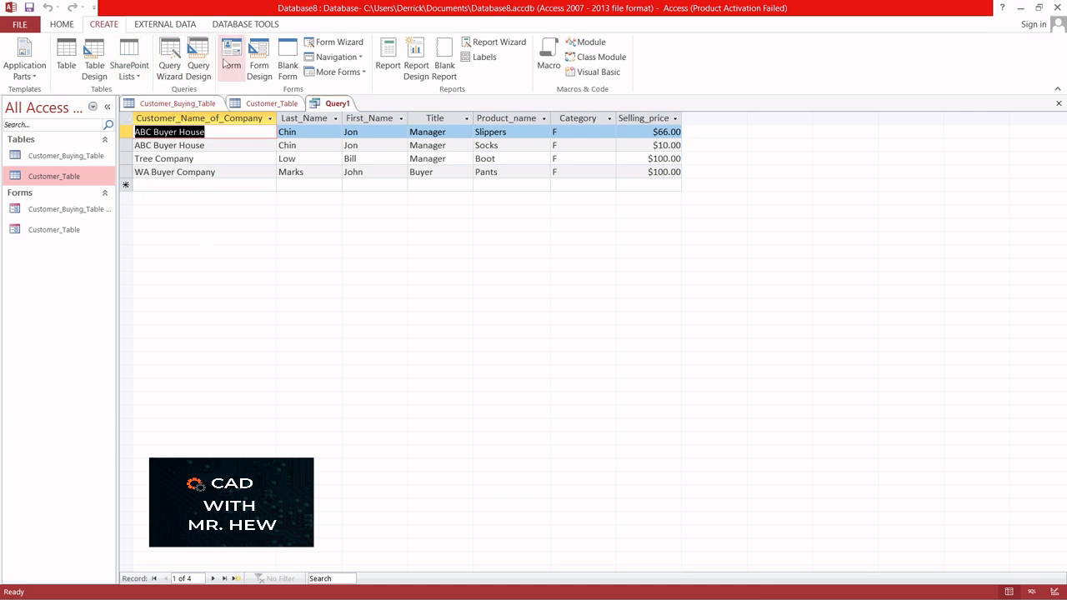
pyautogui.click(202, 65)
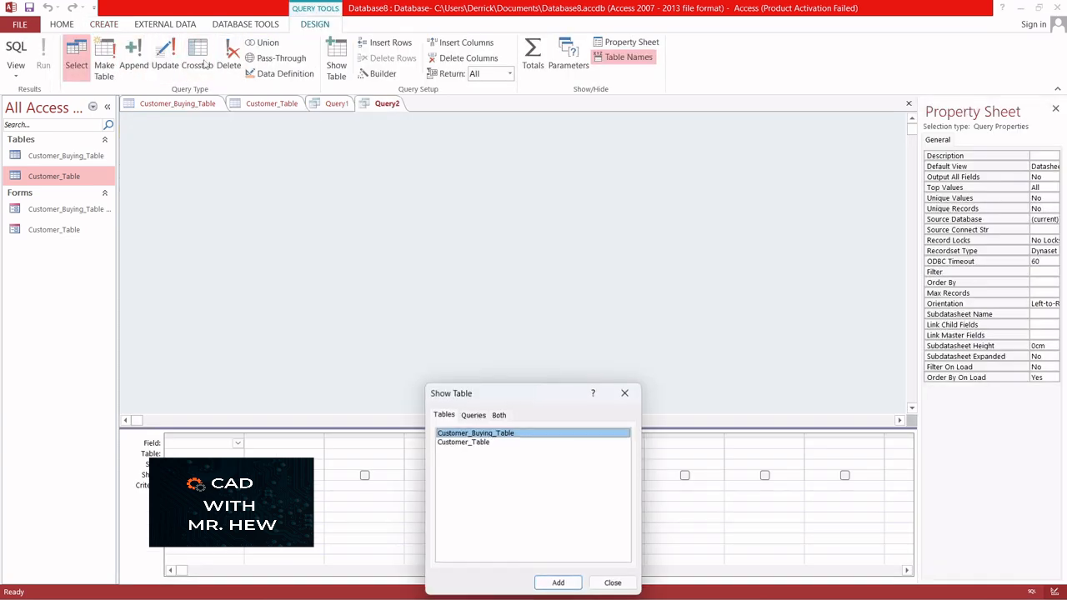
pyautogui.moveTo(511, 397); pyautogui.dragTo(550, 203)
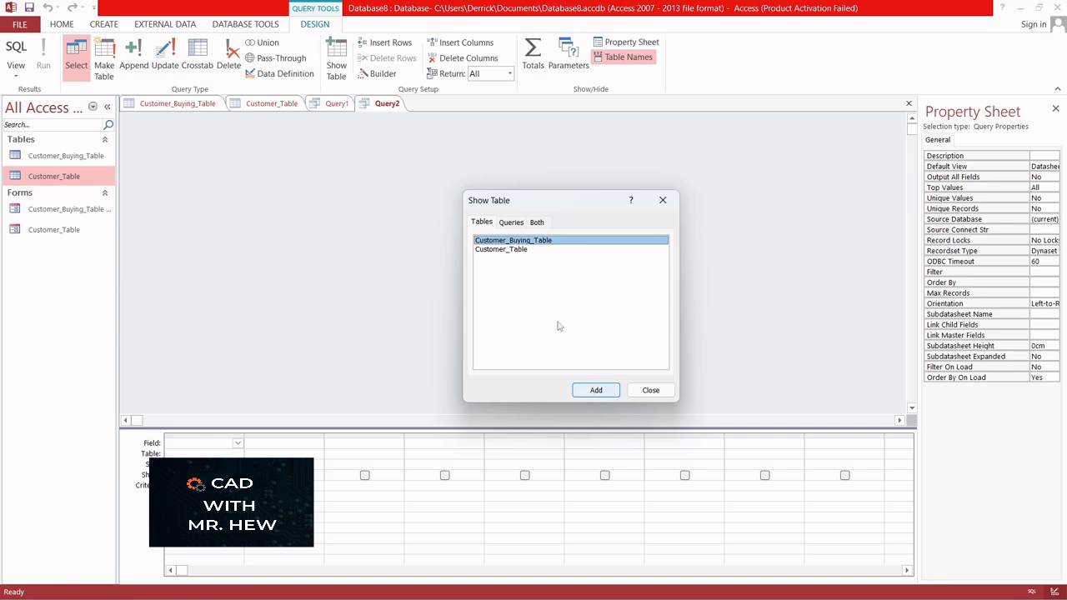
pyautogui.click(591, 391)
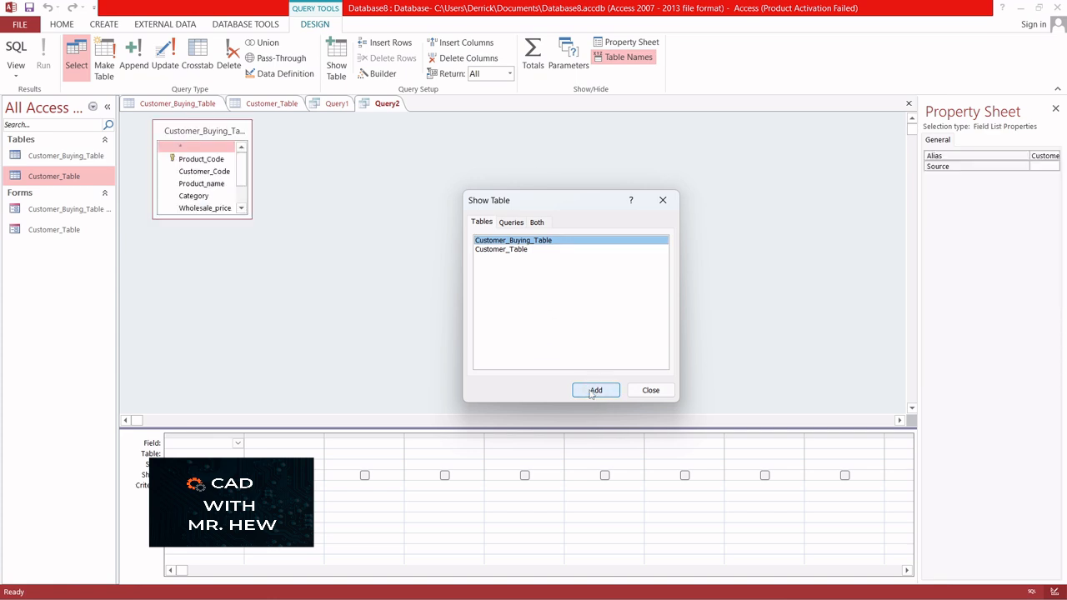
pyautogui.click(515, 252)
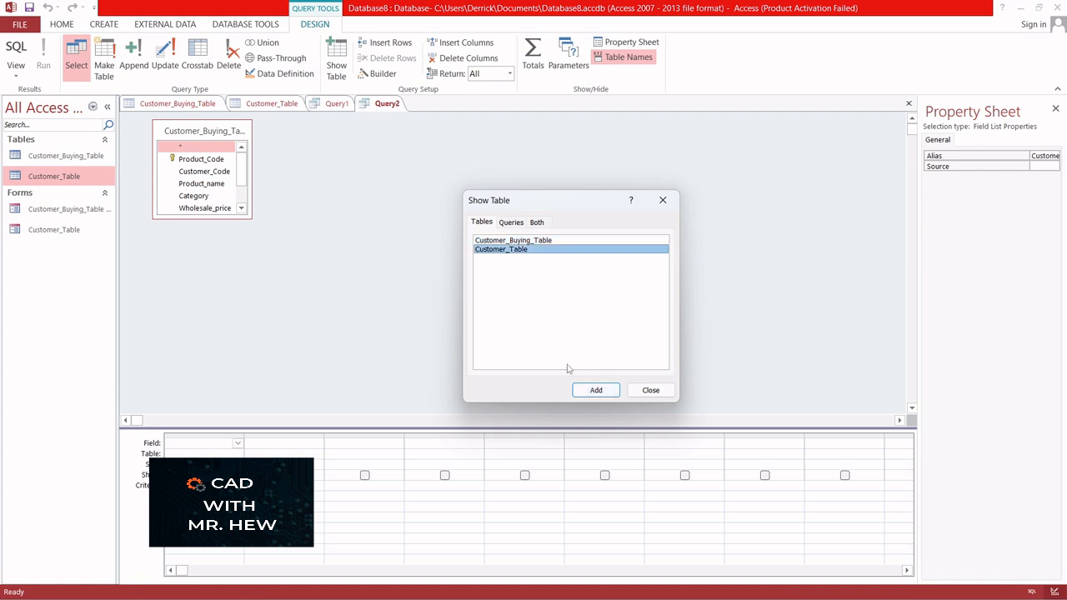
pyautogui.click(592, 391)
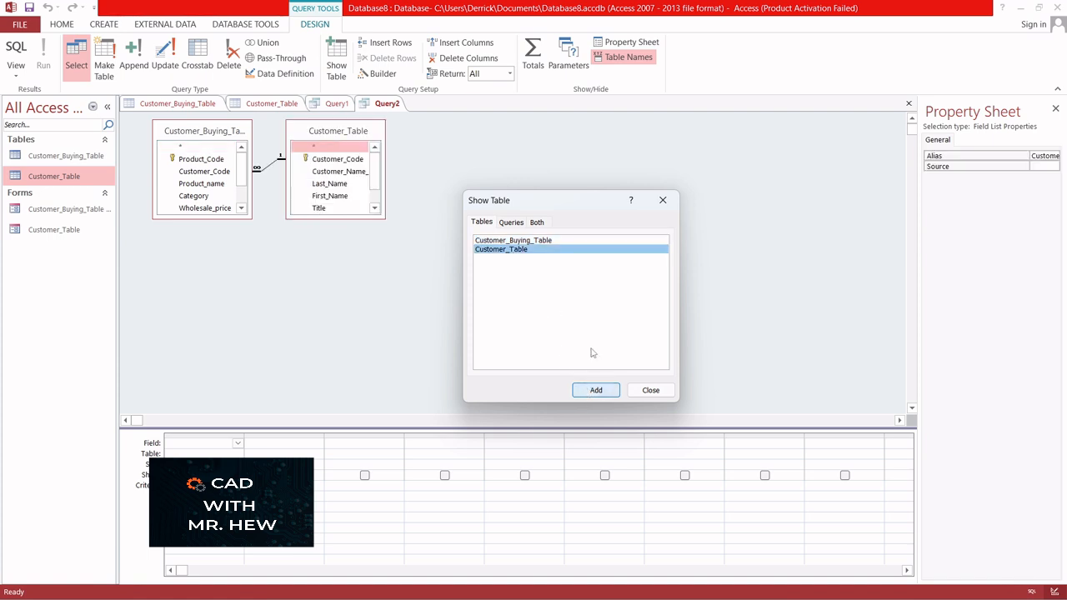